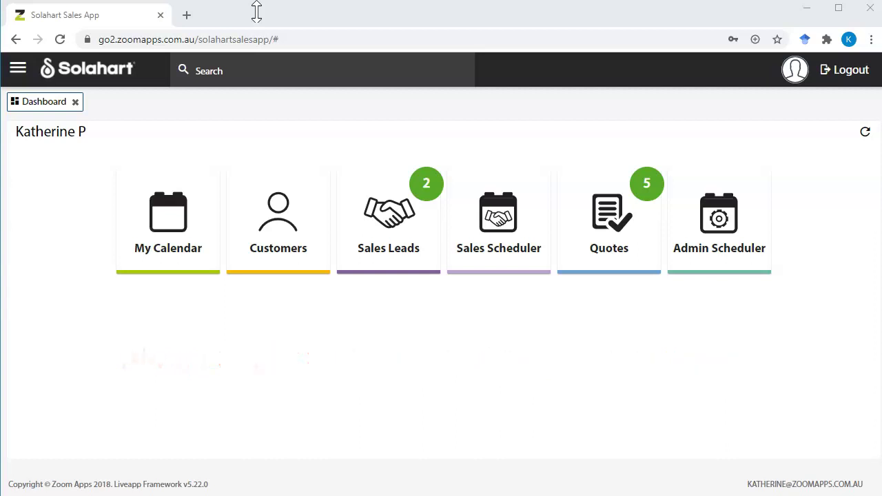
Type the contact's first name into the top-bar search to list matching customers, quotes and pre-CRM contacts
{"action": "left_click", "coordinate": [225, 72]}
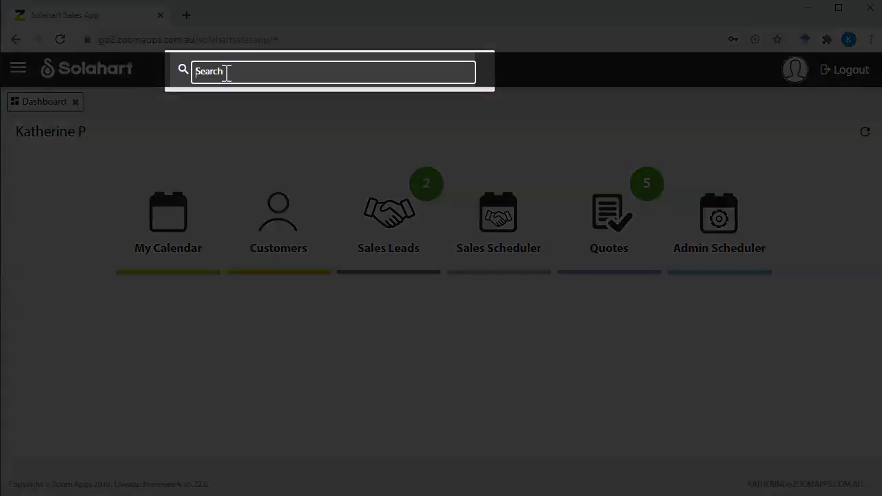
{"action": "type", "text": "warren"}
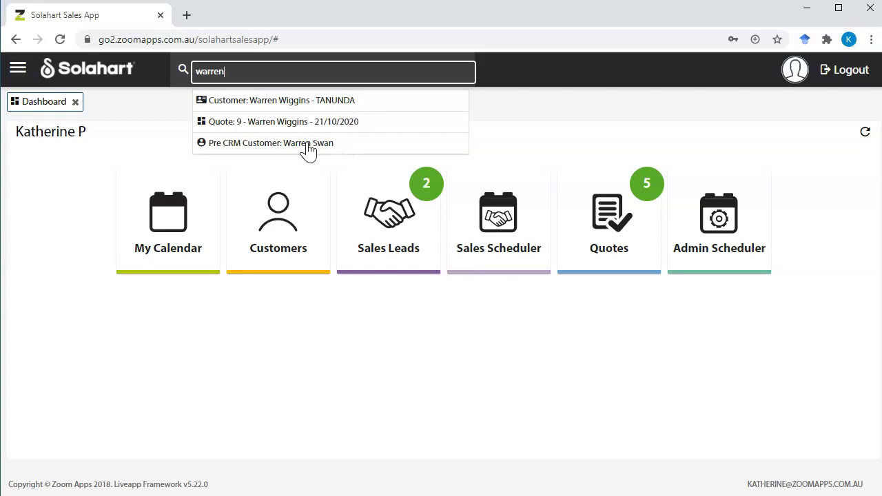
Open the Pre CRM Customer record and start Transfer Customer, reaching the irreversible-action warning
{"action": "left_click", "coordinate": [308, 144]}
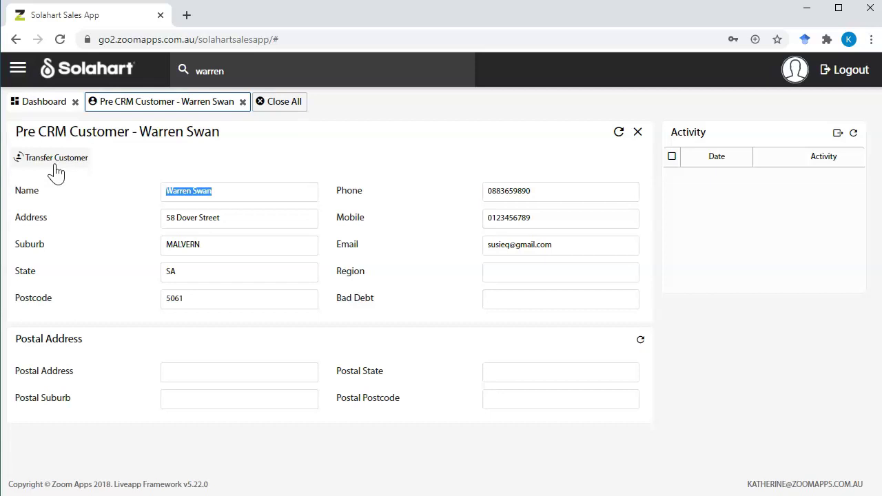
{"action": "left_click", "coordinate": [54, 164]}
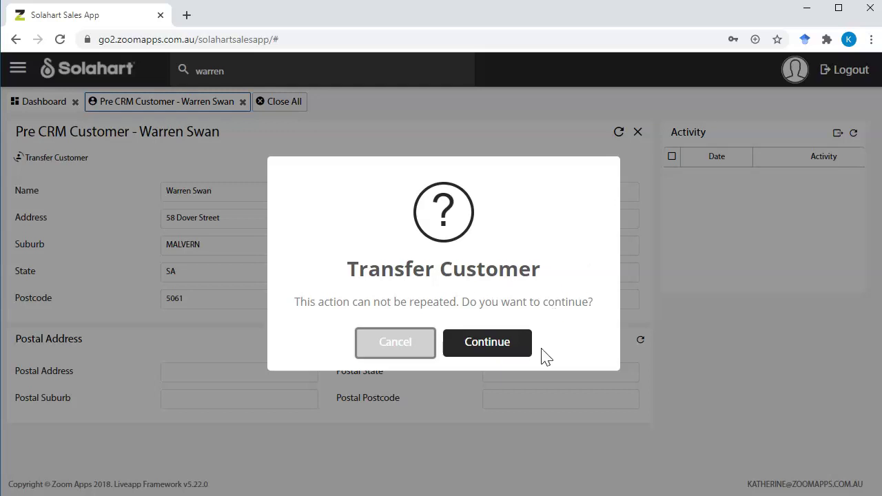
Confirm the customer transfer and set Customer Type to Residential
{"action": "left_click", "coordinate": [505, 353]}
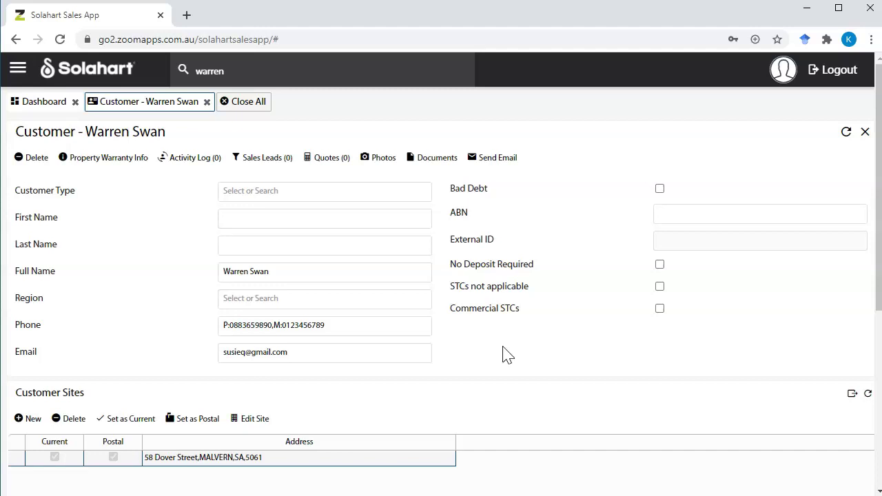
{"action": "left_click", "coordinate": [262, 196]}
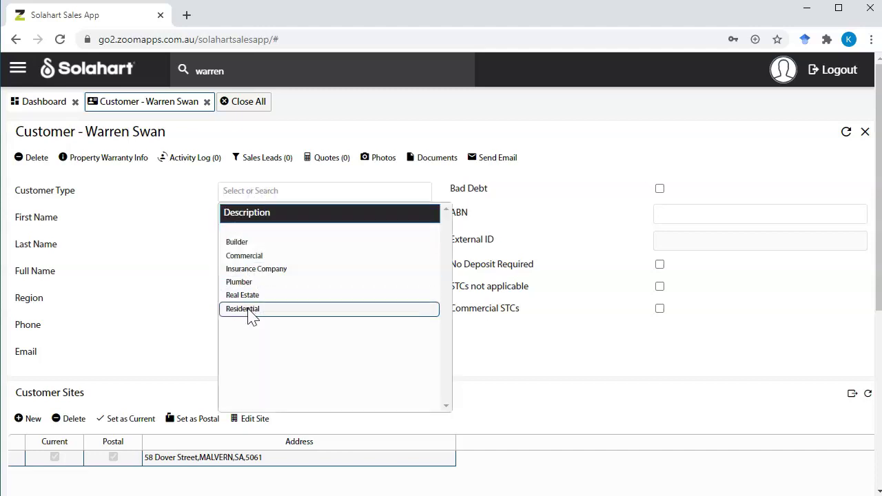
{"action": "left_click", "coordinate": [248, 308]}
Enter the customer's first name and last name on the new record
{"action": "left_click", "coordinate": [258, 220]}
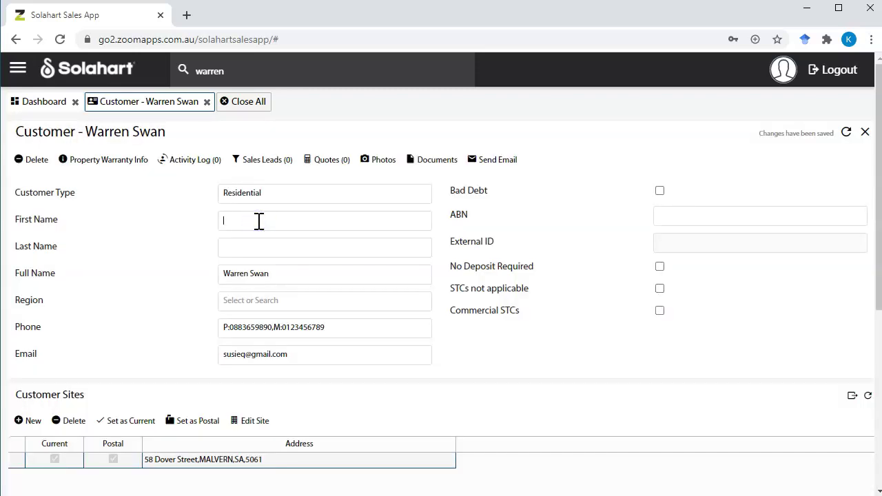
{"action": "key", "text": "Tab"}
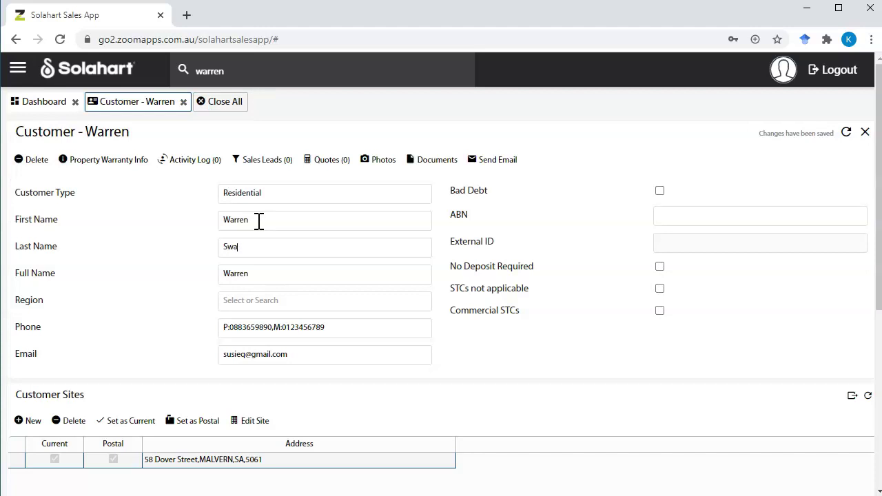
{"action": "key", "text": "Tab"}
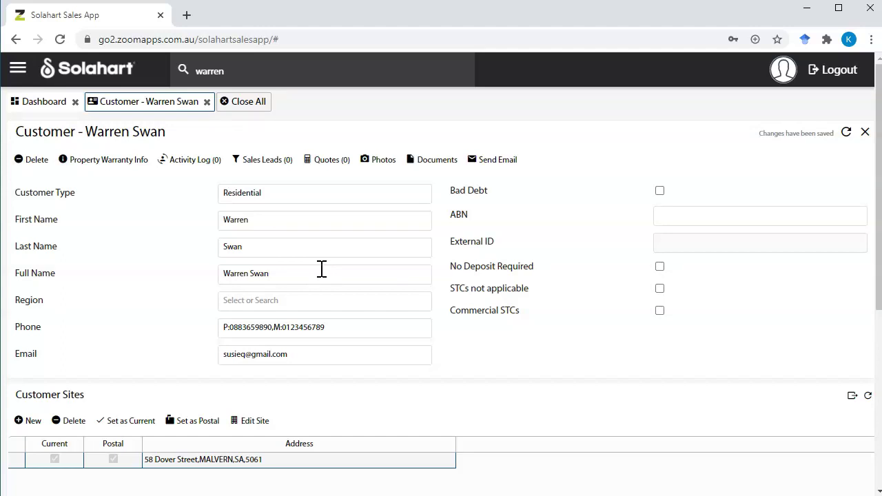
{"action": "left_click", "coordinate": [321, 269]}
{"action": "left_click", "coordinate": [252, 301]}
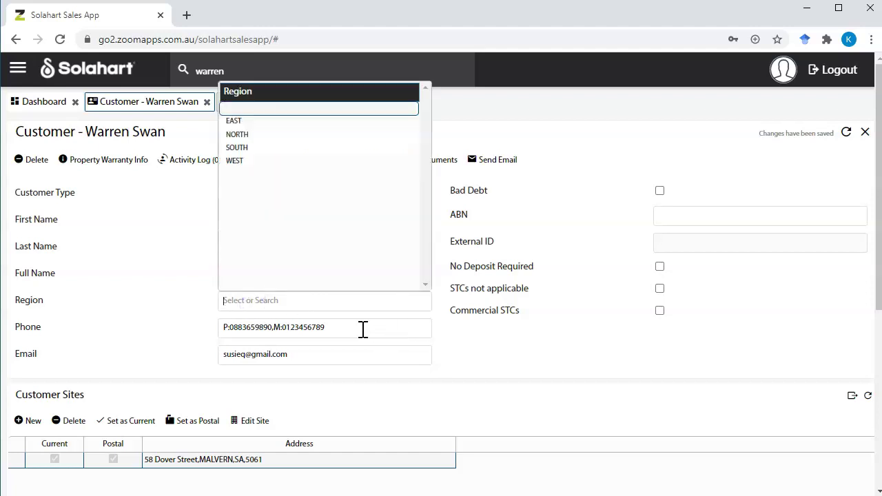
{"action": "left_click", "coordinate": [362, 329]}
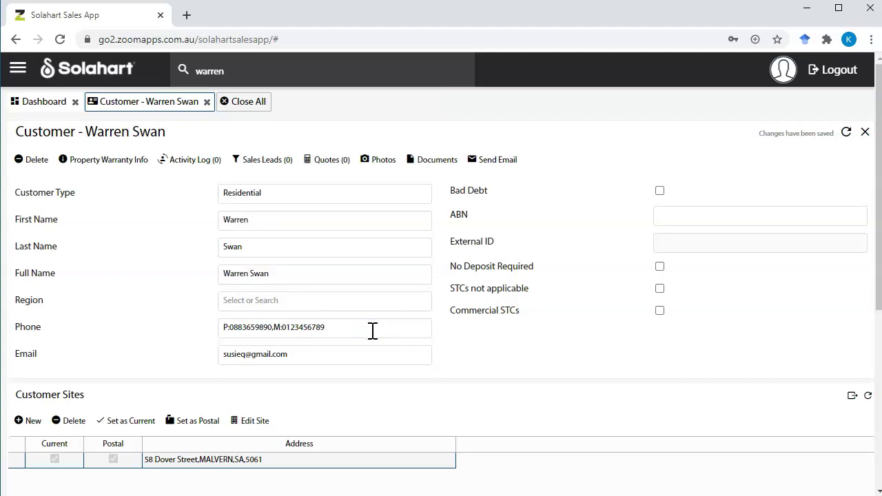
{"action": "scroll", "coordinate": [239, 462], "scroll_direction": "down", "scroll_amount": 1}
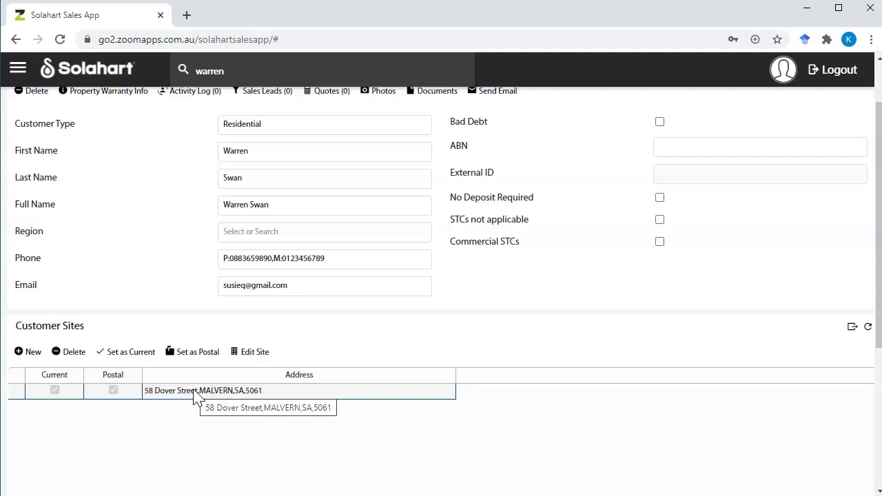
{"action": "scroll", "coordinate": [194, 398], "scroll_direction": "down", "scroll_amount": 4}
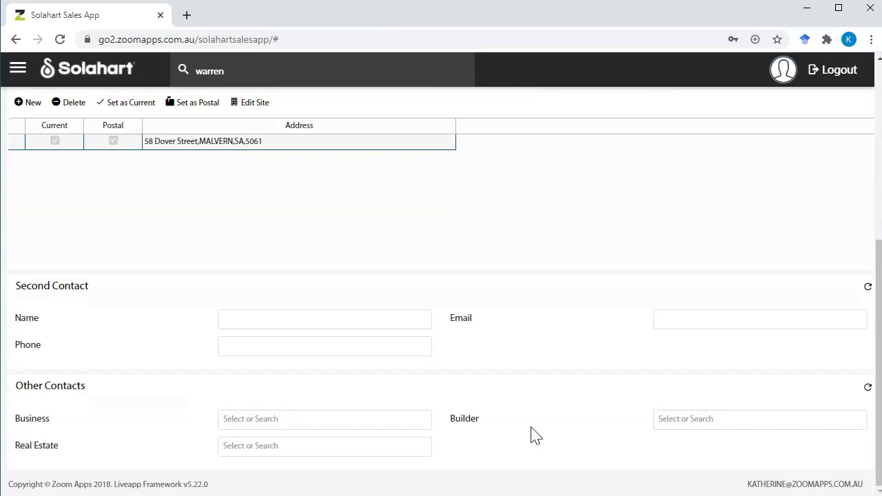
{"action": "scroll", "coordinate": [537, 435], "scroll_direction": "up", "scroll_amount": 5}
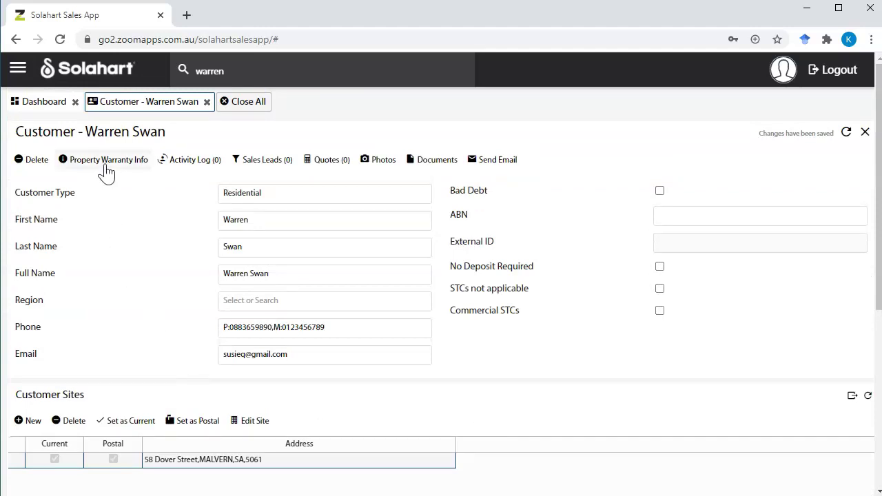
{"action": "left_click", "coordinate": [106, 161]}
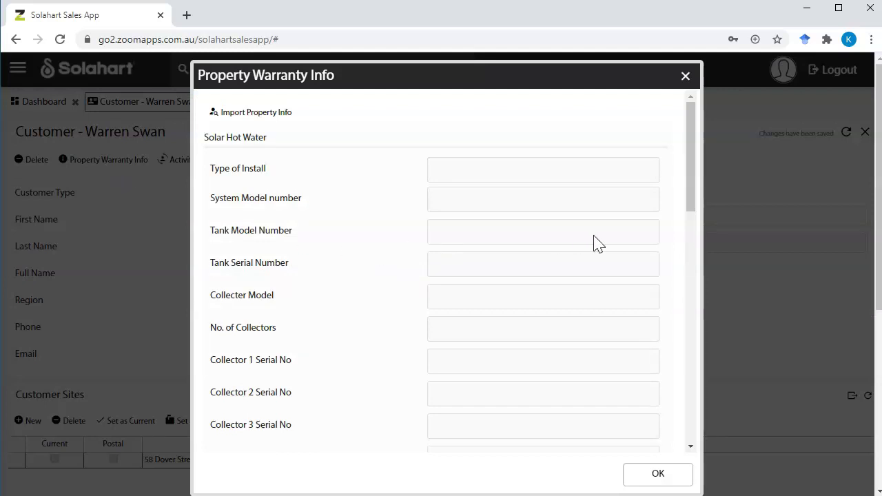
{"action": "scroll", "coordinate": [594, 243], "scroll_direction": "down", "scroll_amount": 5}
{"action": "scroll", "coordinate": [595, 243], "scroll_direction": "down", "scroll_amount": 3}
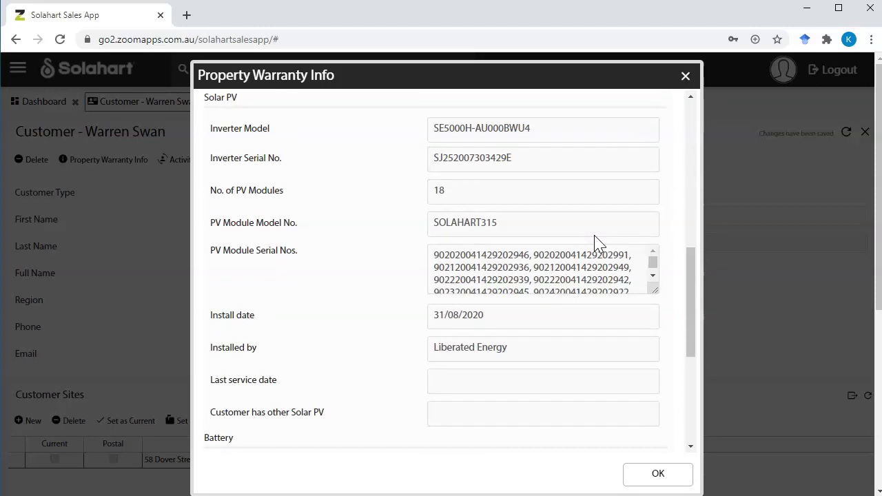
{"action": "scroll", "coordinate": [595, 243], "scroll_direction": "down", "scroll_amount": 4}
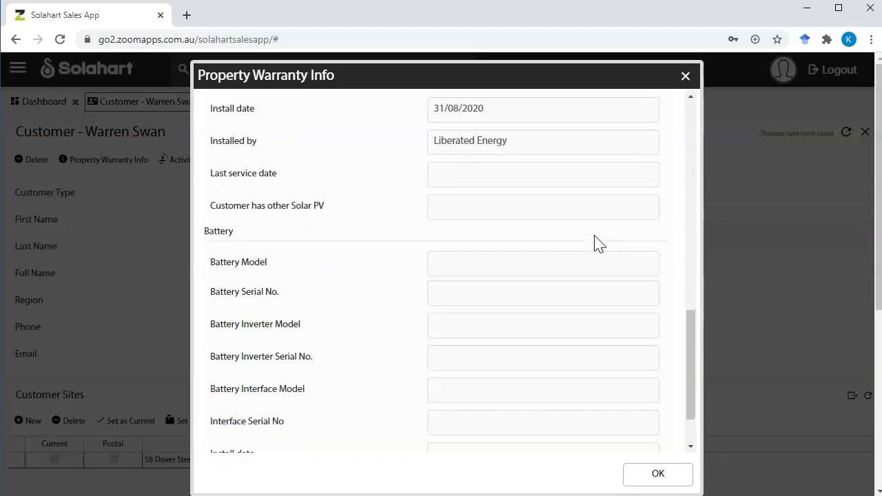
{"action": "scroll", "coordinate": [595, 243], "scroll_direction": "up", "scroll_amount": 3}
{"action": "scroll", "coordinate": [594, 242], "scroll_direction": "down", "scroll_amount": 4}
{"action": "left_click", "coordinate": [681, 478]}
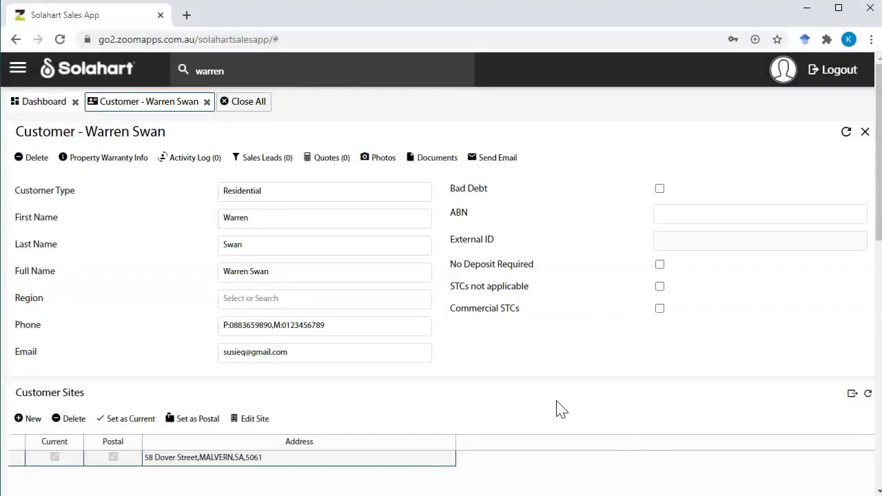
Close the customer record and rerun the name search, now showing the contact as a MALVERN customer
{"action": "left_click", "coordinate": [207, 102]}
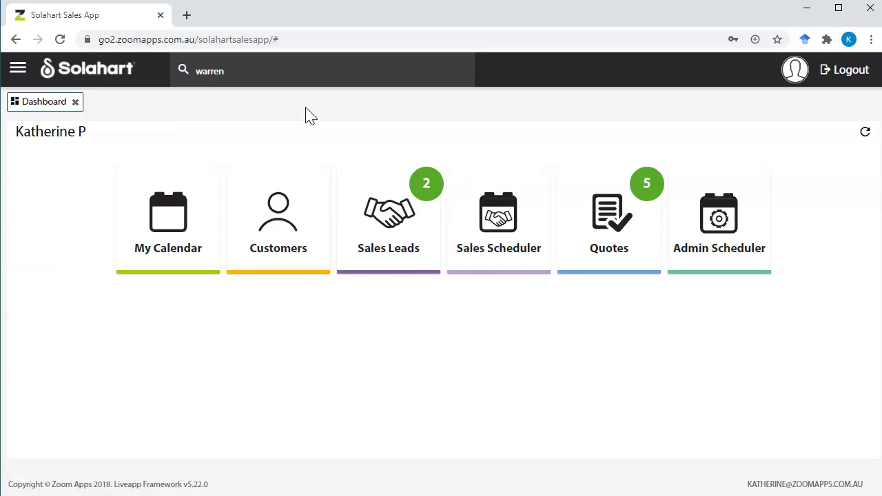
{"action": "left_click", "coordinate": [252, 75]}
{"action": "key", "text": "BackSpace"}
{"action": "key", "text": "BackSpace"}
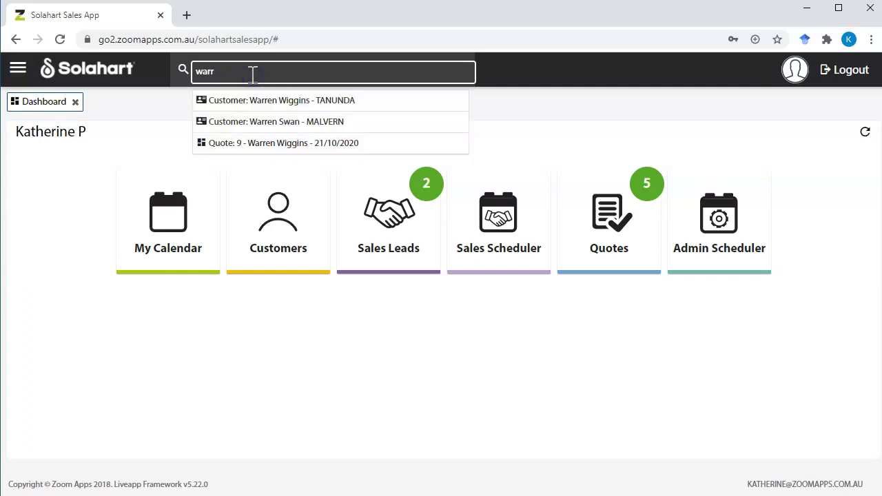
{"action": "type", "text": "ren"}
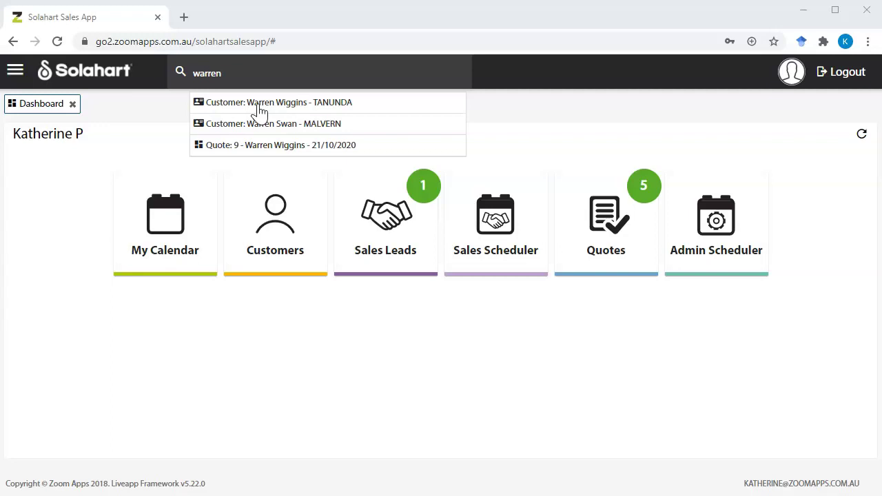
{"action": "left_click", "coordinate": [261, 111]}
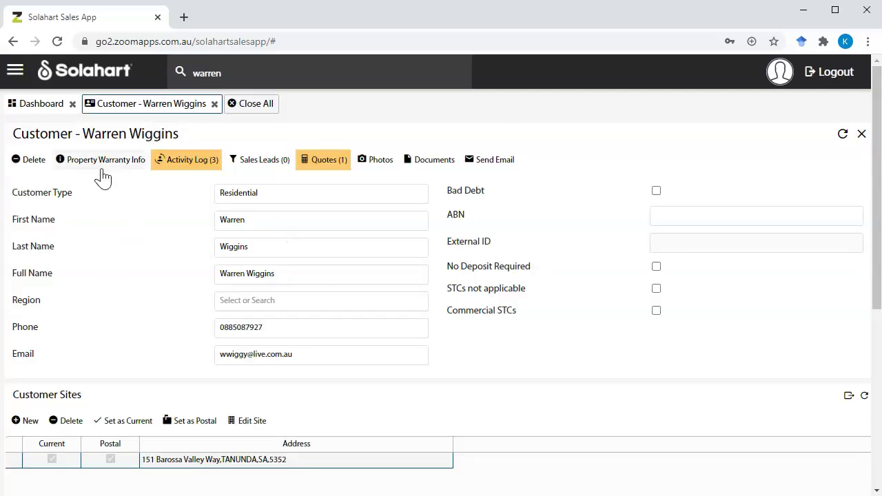
{"action": "left_click", "coordinate": [101, 165]}
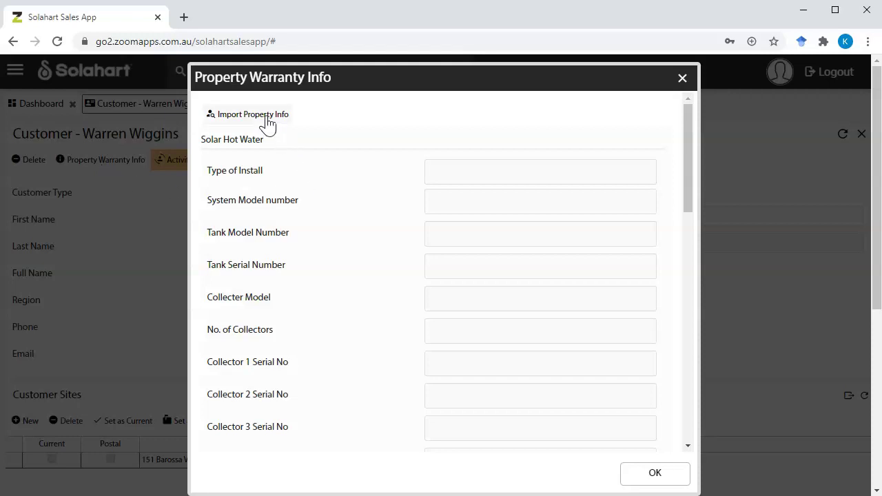
{"action": "left_click", "coordinate": [266, 117]}
{"action": "left_click", "coordinate": [564, 269]}
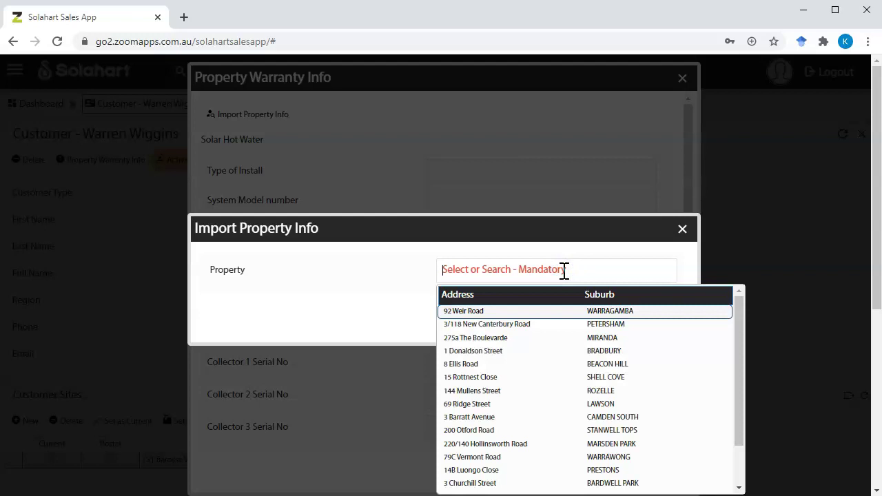
{"action": "left_click", "coordinate": [571, 248]}
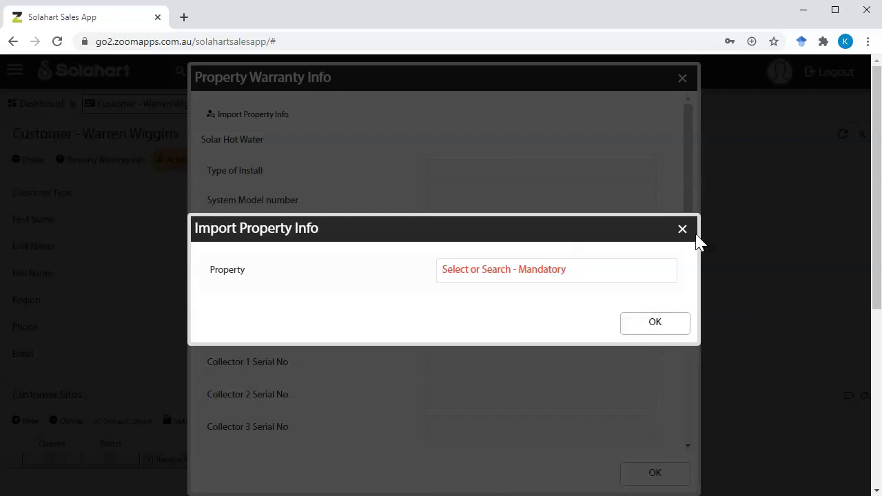
{"action": "left_click", "coordinate": [684, 230]}
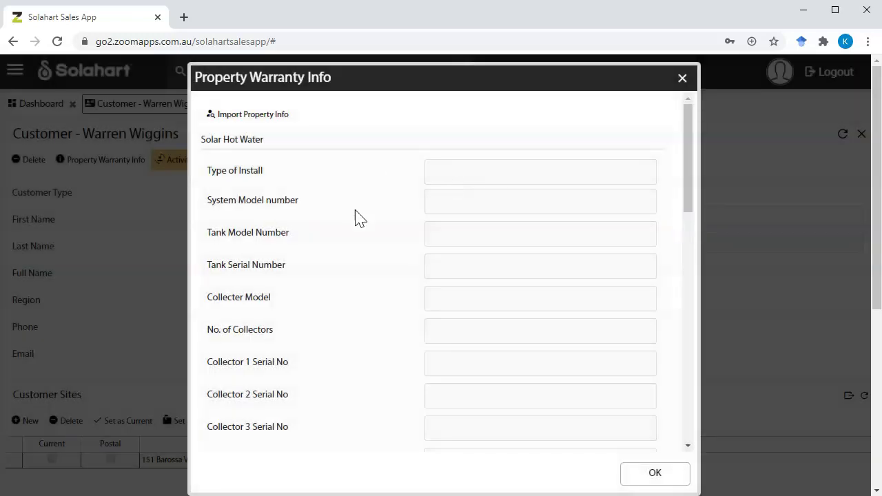
{"action": "scroll", "coordinate": [370, 390], "scroll_direction": "down", "scroll_amount": 5}
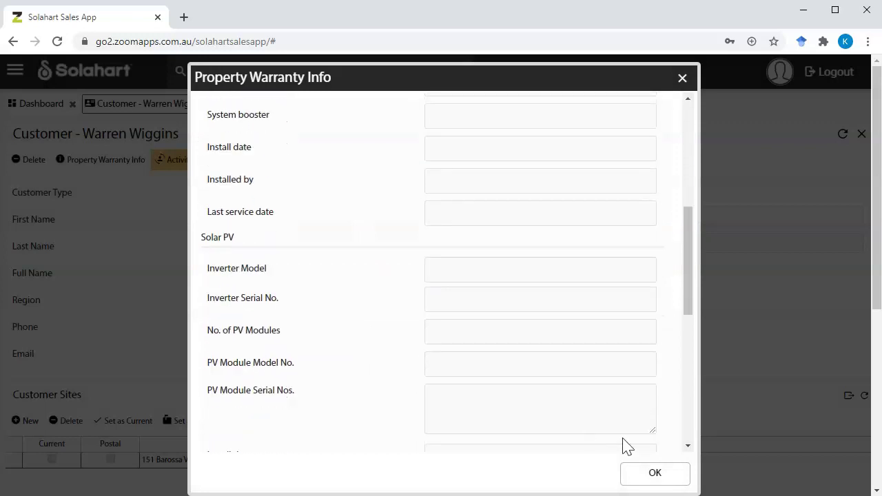
{"action": "left_click", "coordinate": [645, 476]}
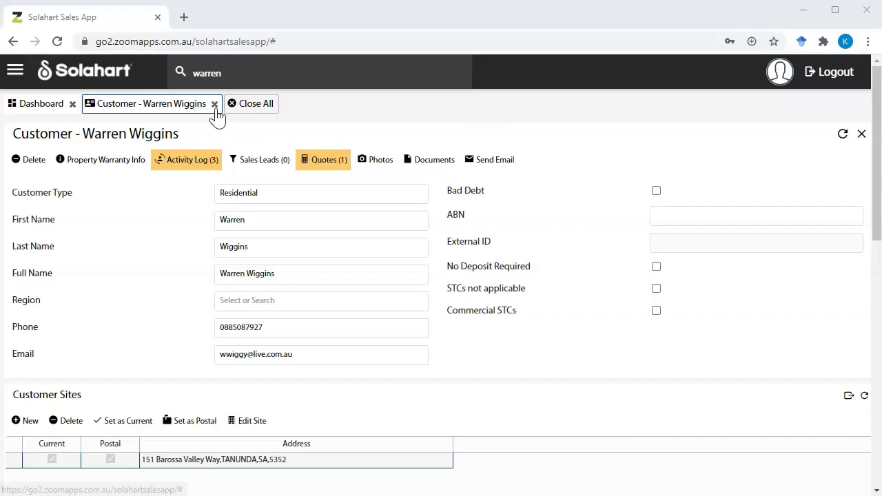
{"action": "left_click", "coordinate": [215, 104]}
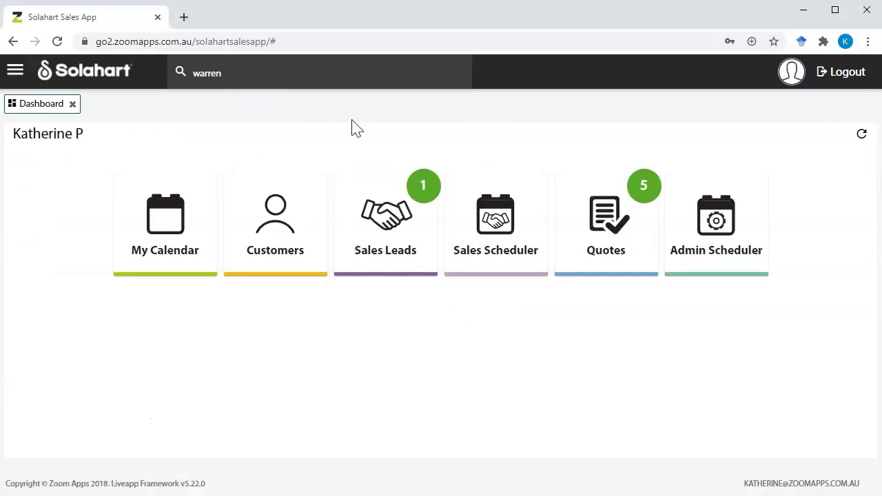